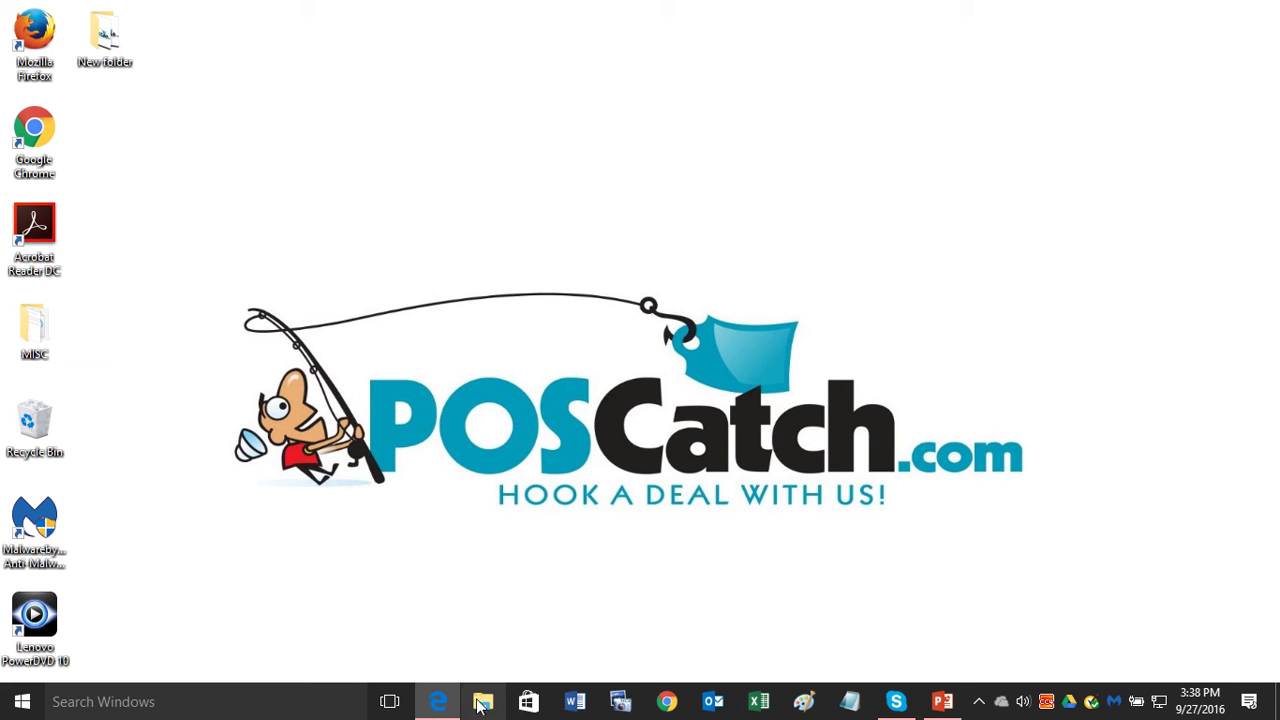
Step: Launch Microsoft Edge on the POSCatch.com home page
left_click(438, 702)
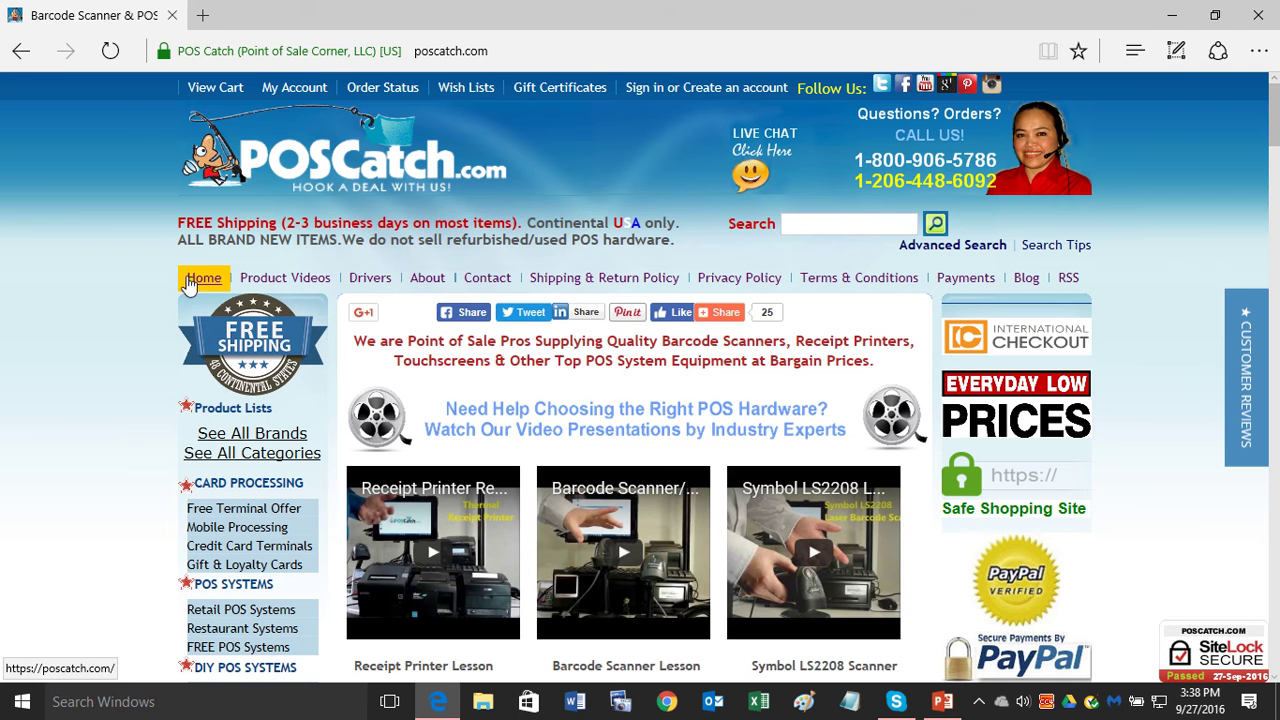
Step: Go to the POSCatch Drivers page, scroll to the Epson section and highlight its tech support number
left_click(376, 287)
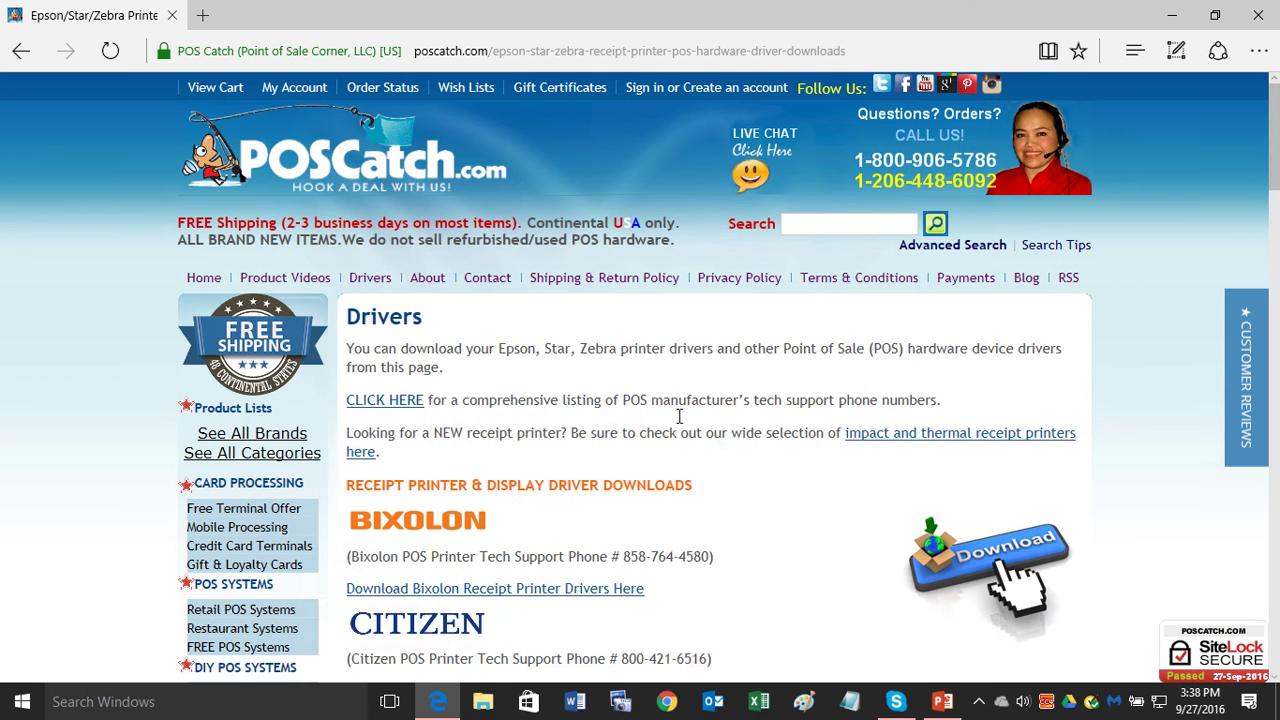
scroll(716, 440, "down", 2)
scroll(716, 440, "down", 2)
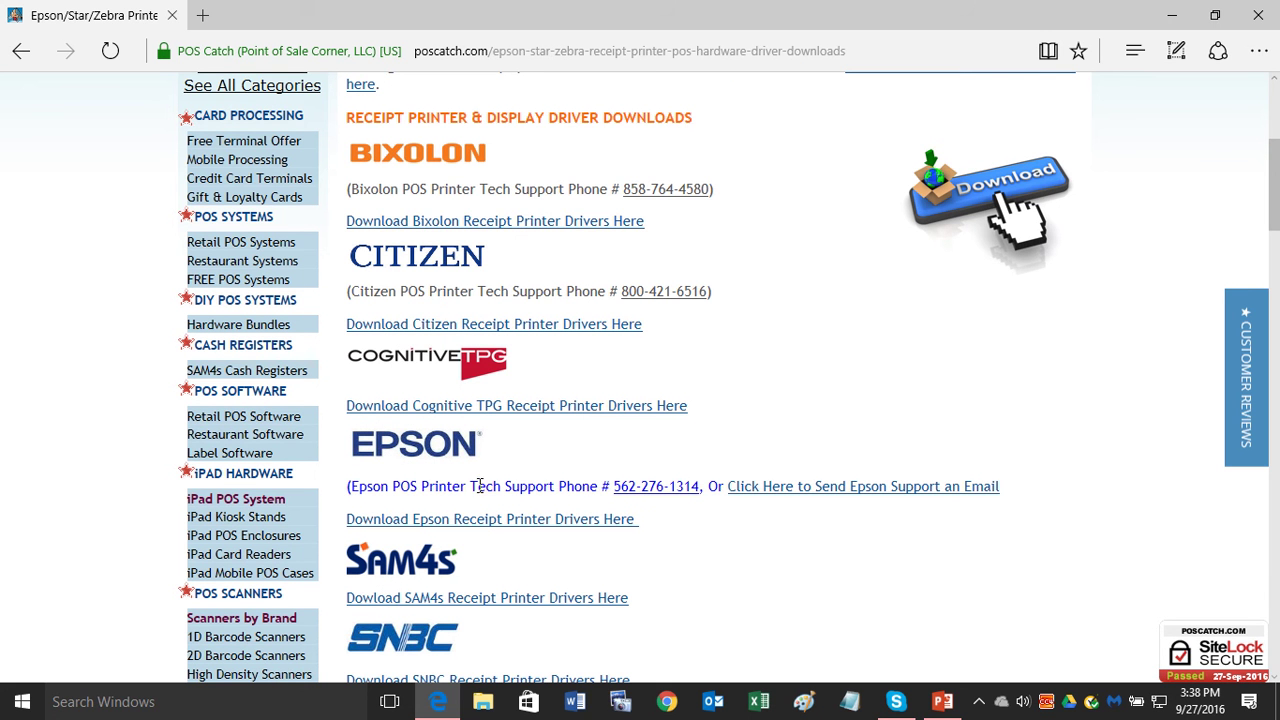
left_click_drag(470, 488, 697, 499)
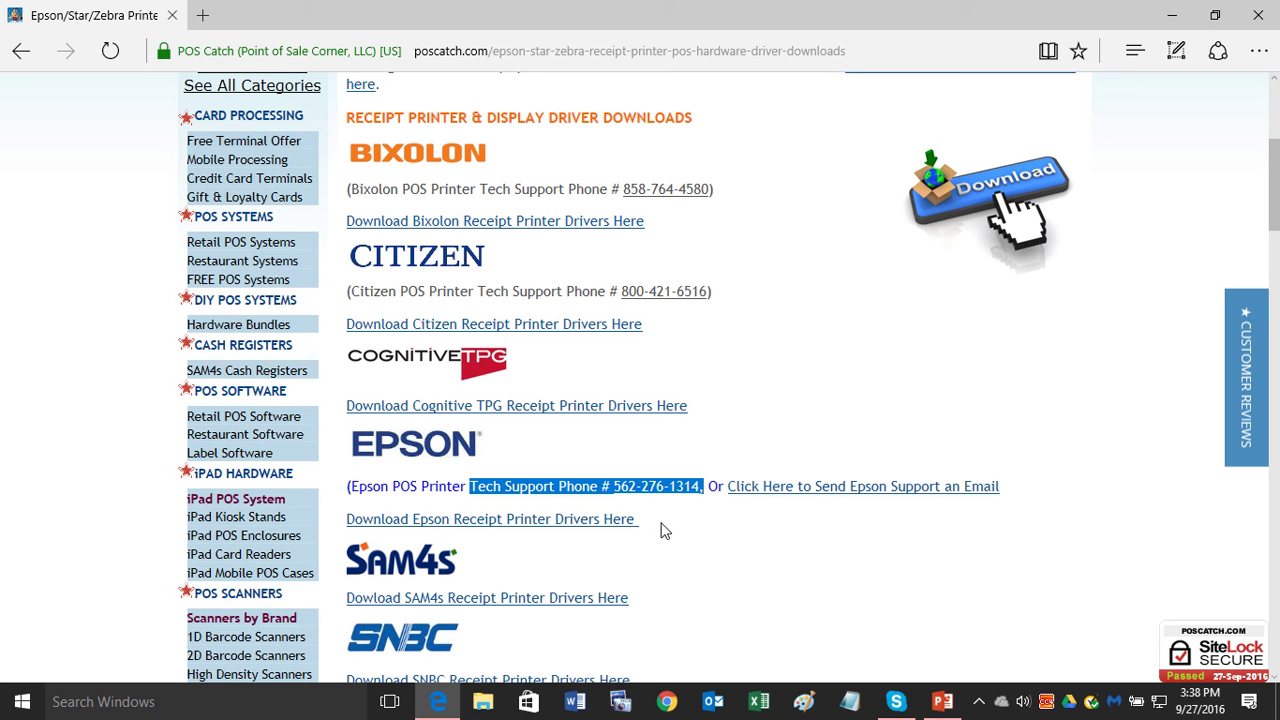
left_click(716, 549)
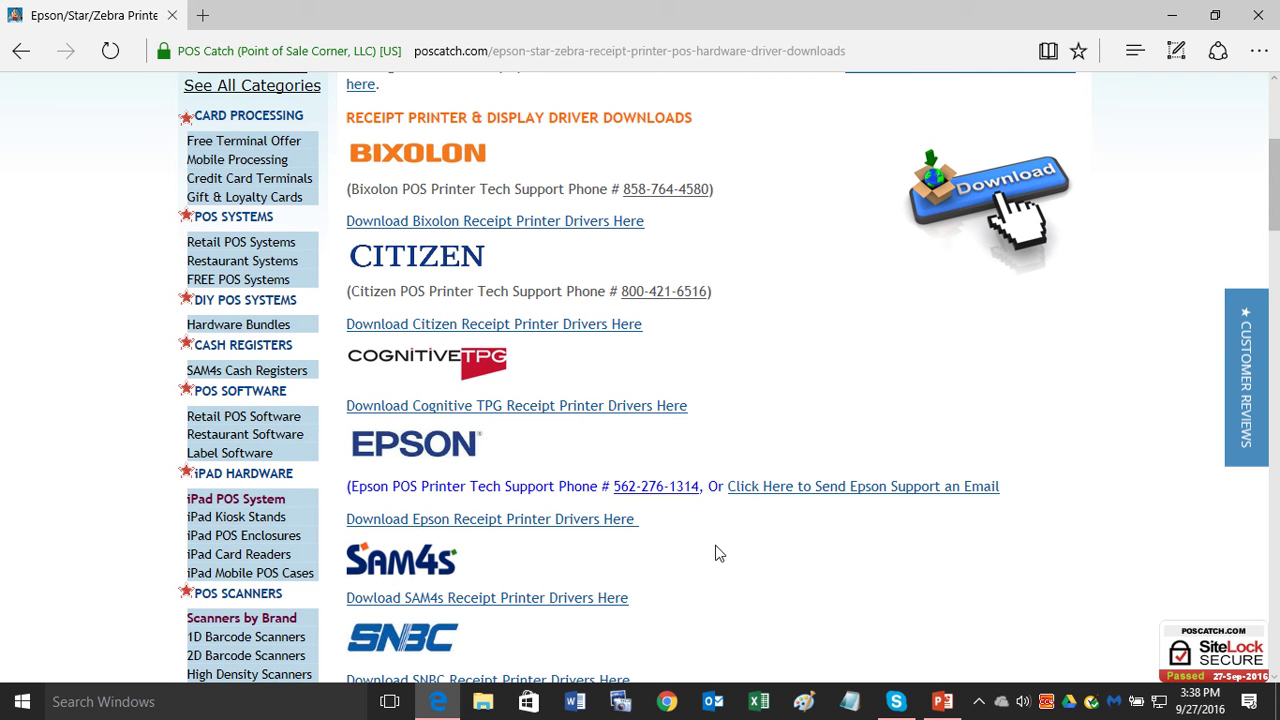
Step: On Epson's U.S. support page, put the cursor in the Enter Product Name search box
scroll(515, 525, "down", 1)
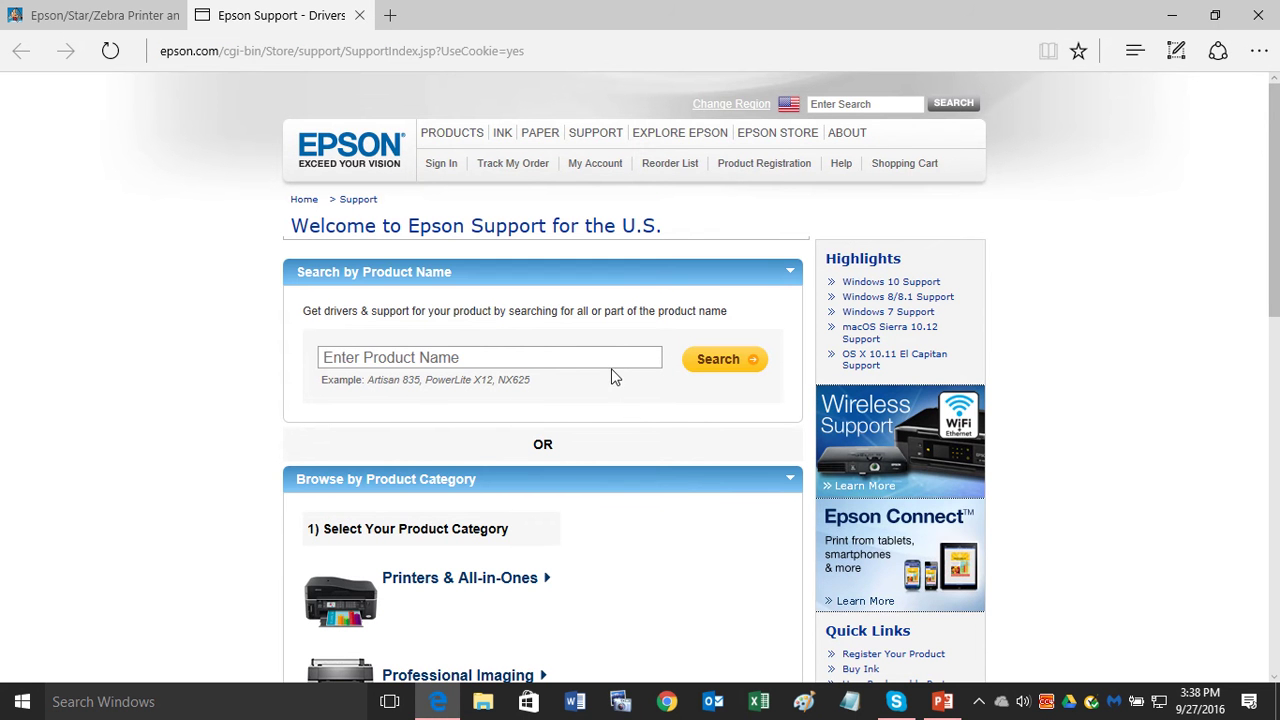
left_click(427, 359)
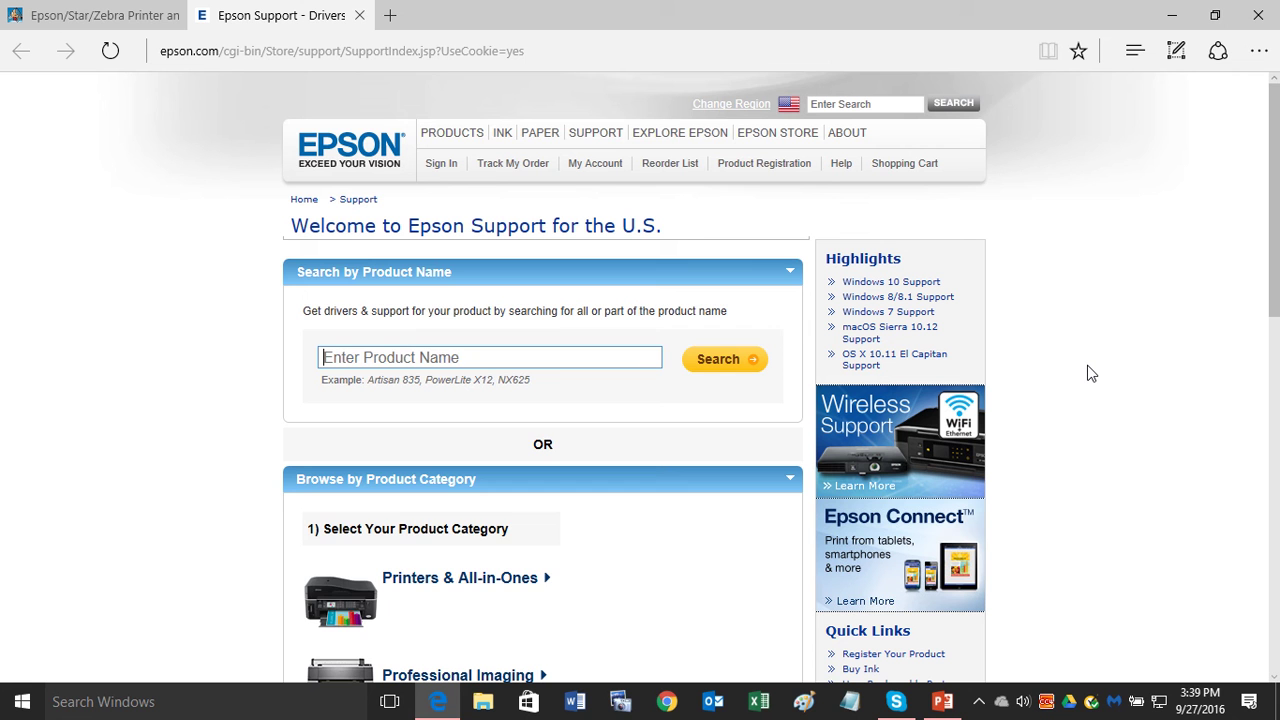
Step: Search for 'tm-u22' and choose the TM-U220 Receipt/Kitchen Printer suggestion
type("tm-u220")
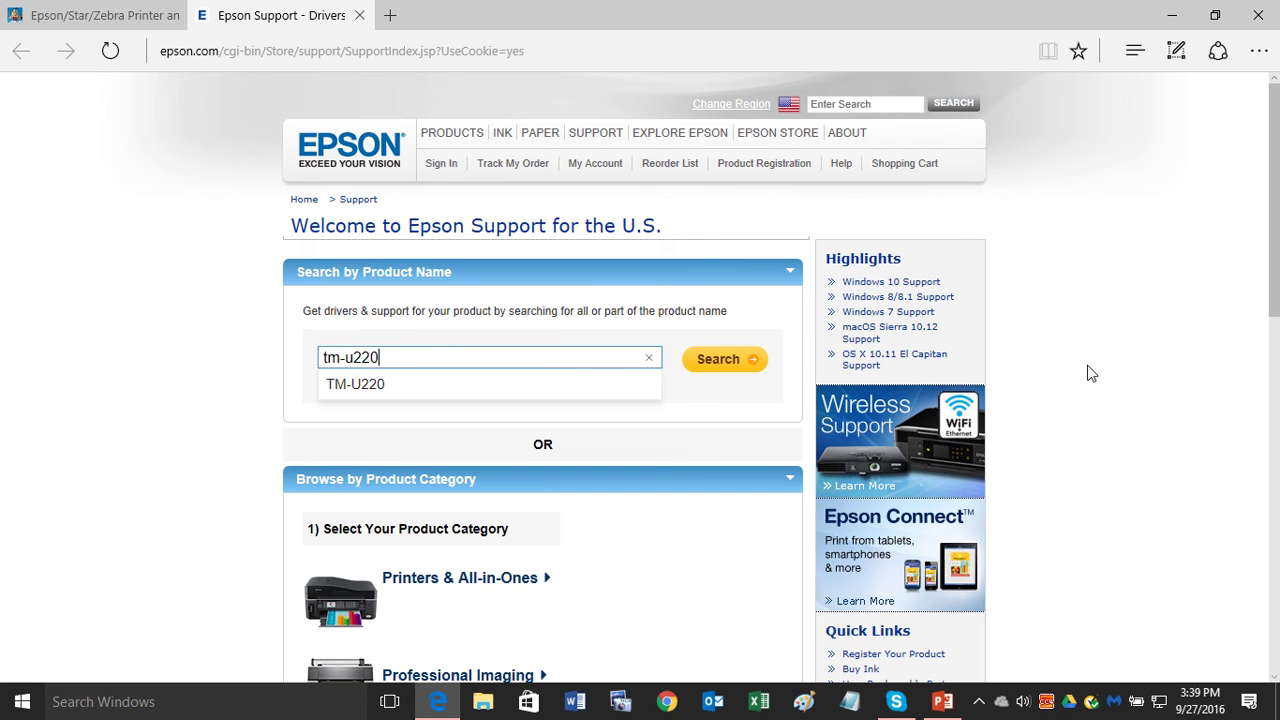
left_click(373, 389)
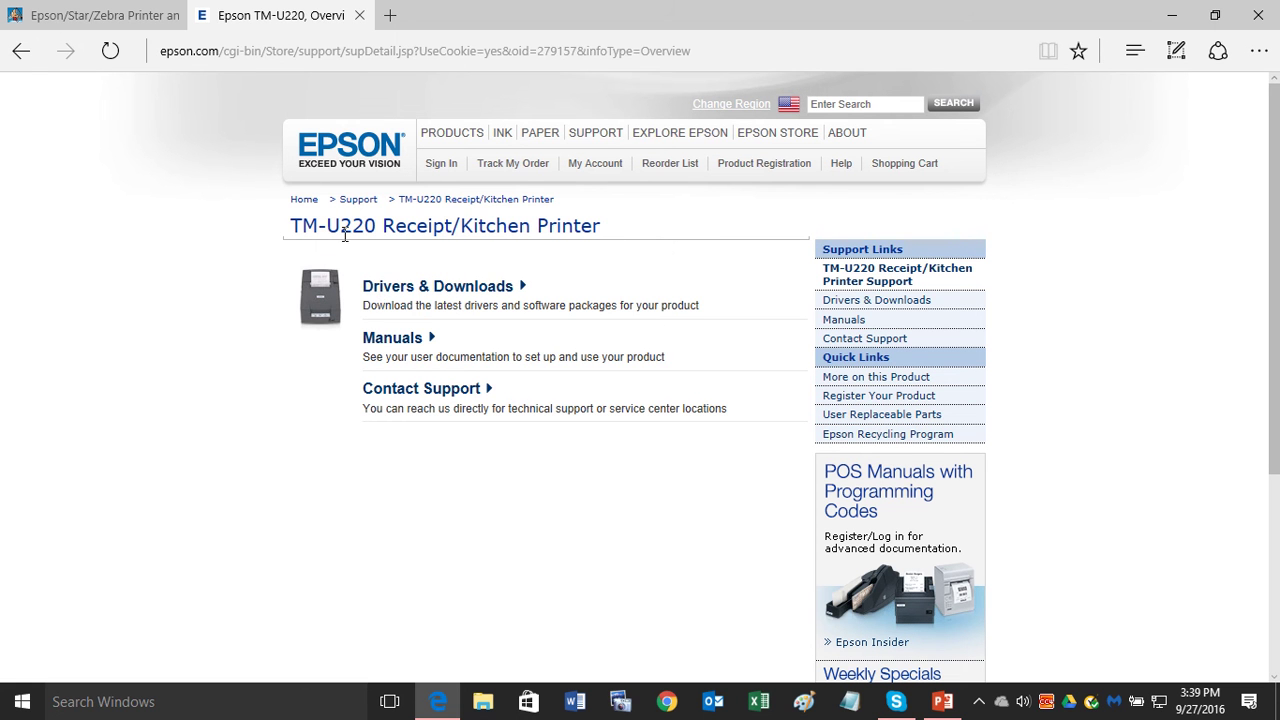
Step: Open TM-U220 Drivers & Downloads and expand the Operating System dropdown list
left_click(430, 290)
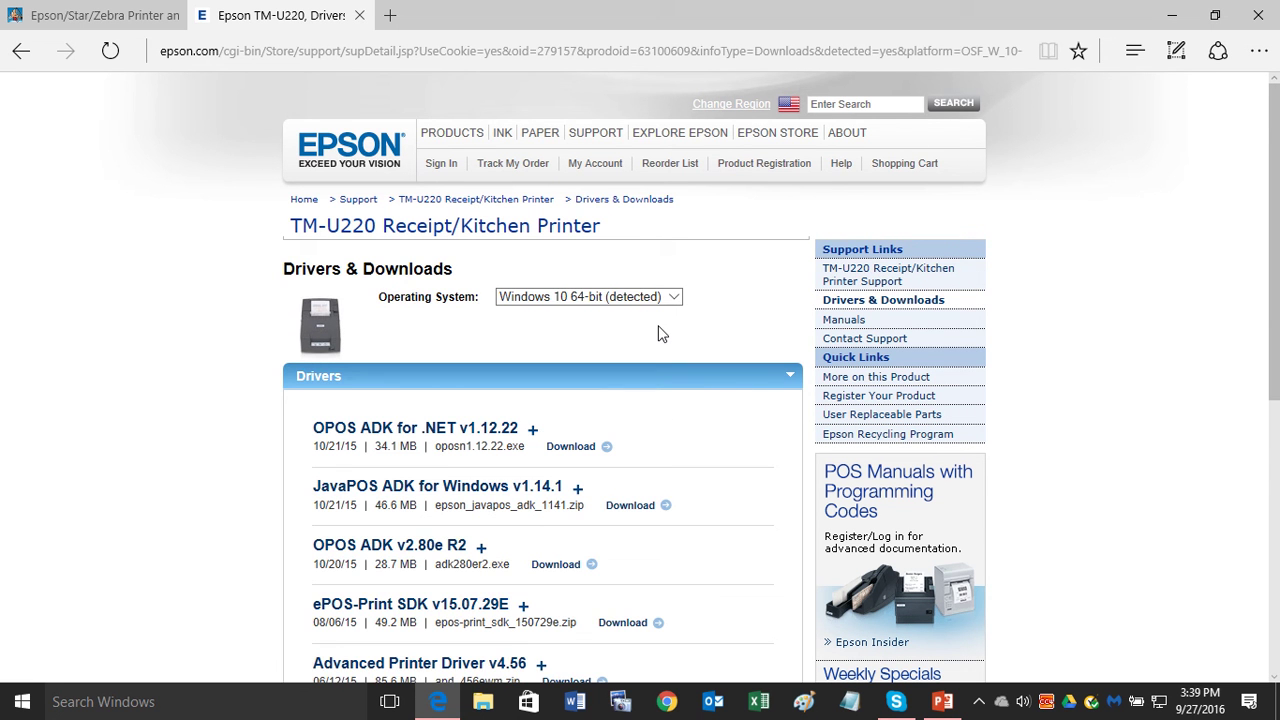
scroll(657, 333, "down", 1)
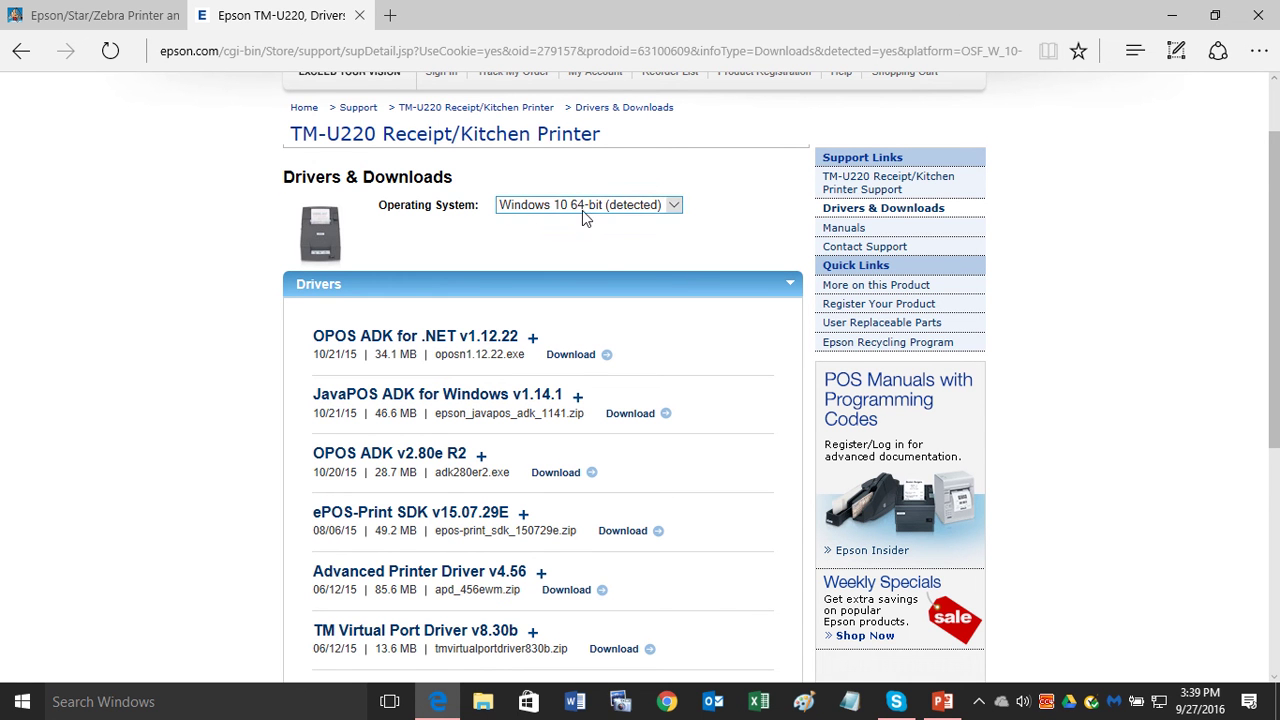
scroll(625, 239, "down", 1)
scroll(634, 240, "up", 1)
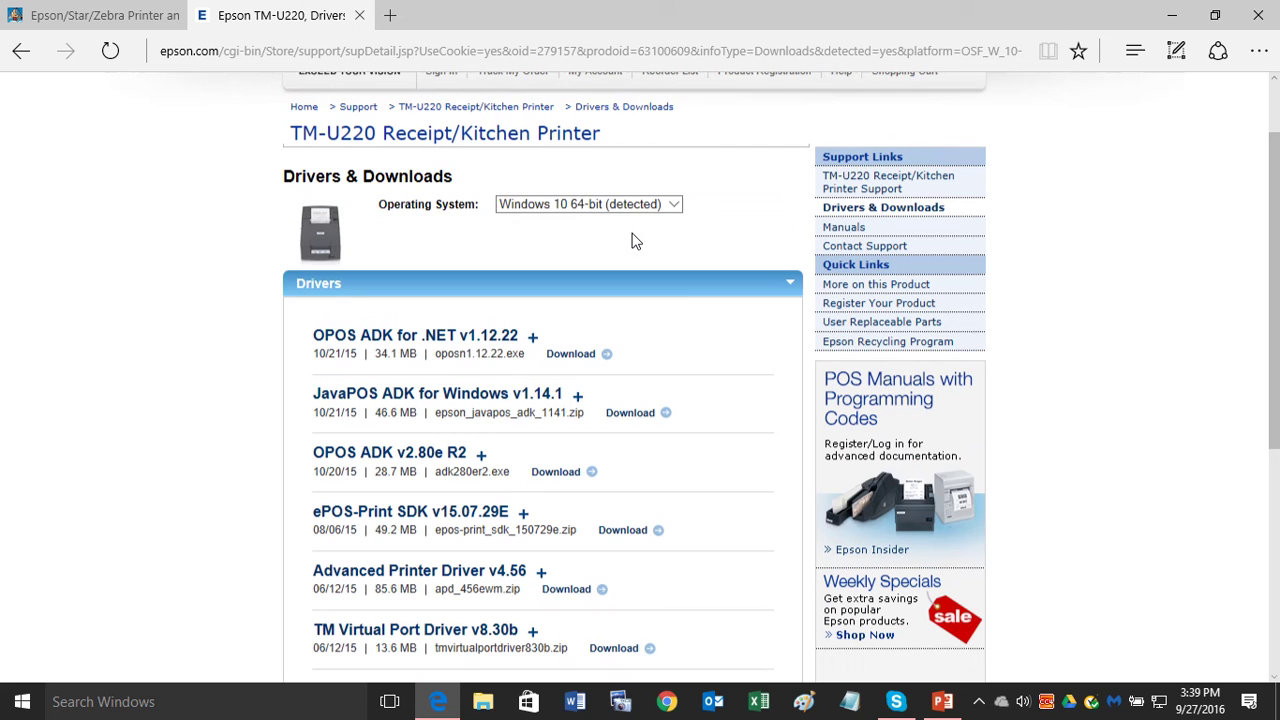
left_click(677, 210)
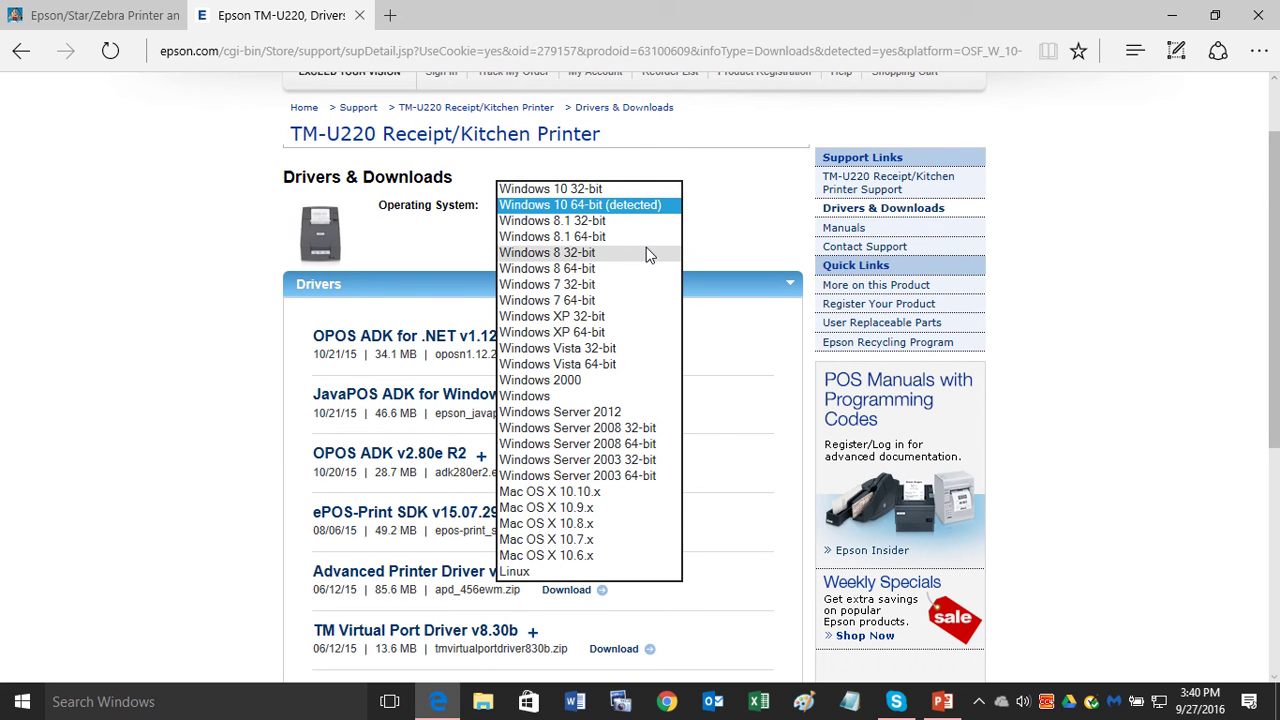
left_click(674, 210)
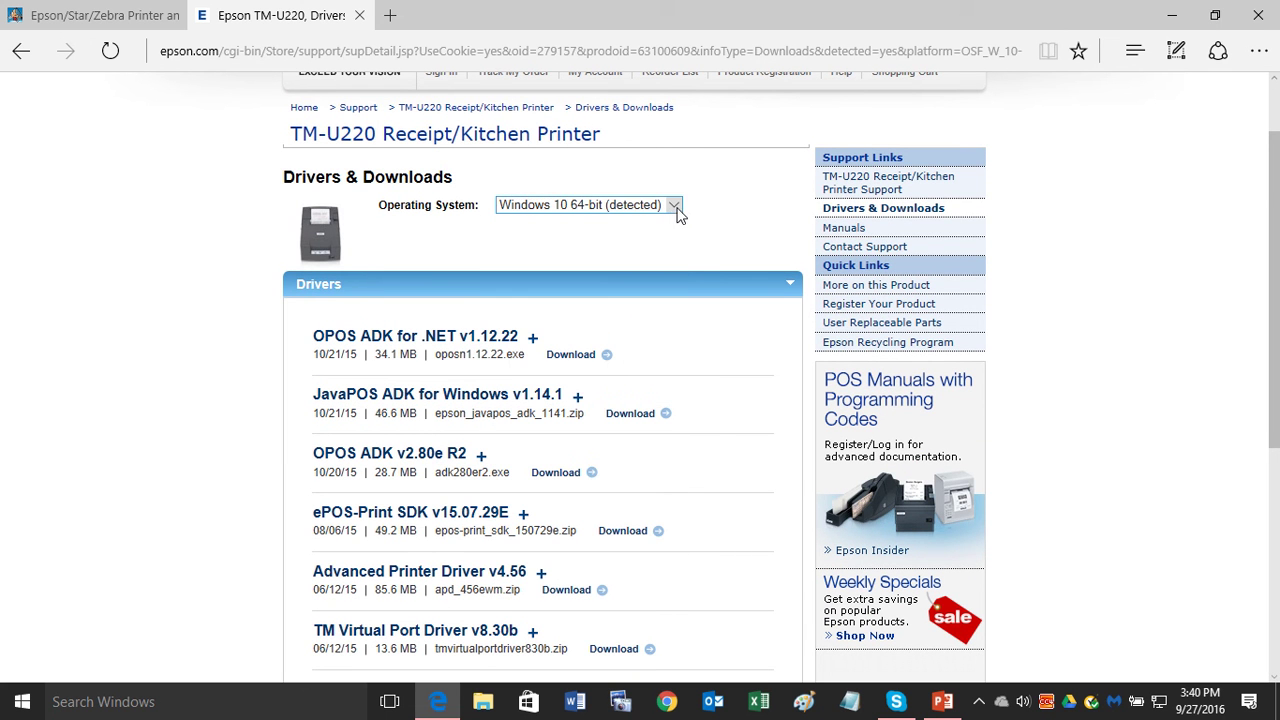
left_click(674, 210)
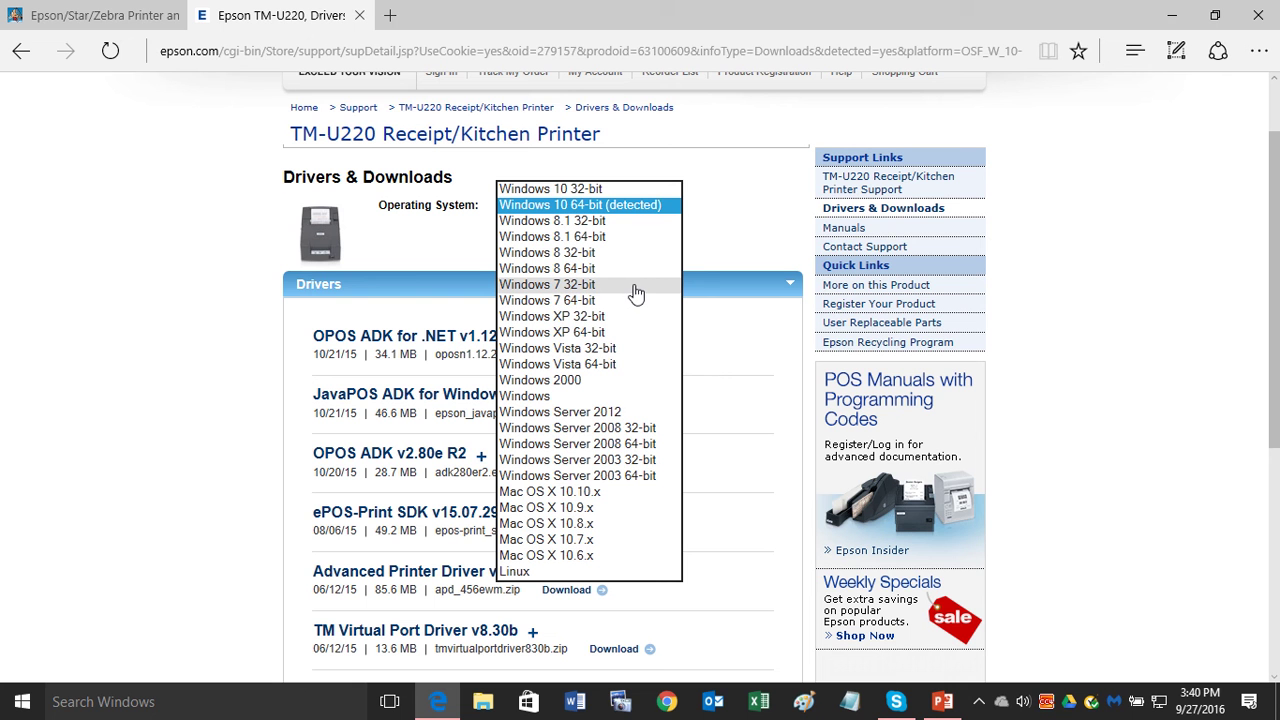
Step: Choose Windows 7 64-bit and scroll the driver list to Advanced Printer Driver v4.56
left_click(577, 307)
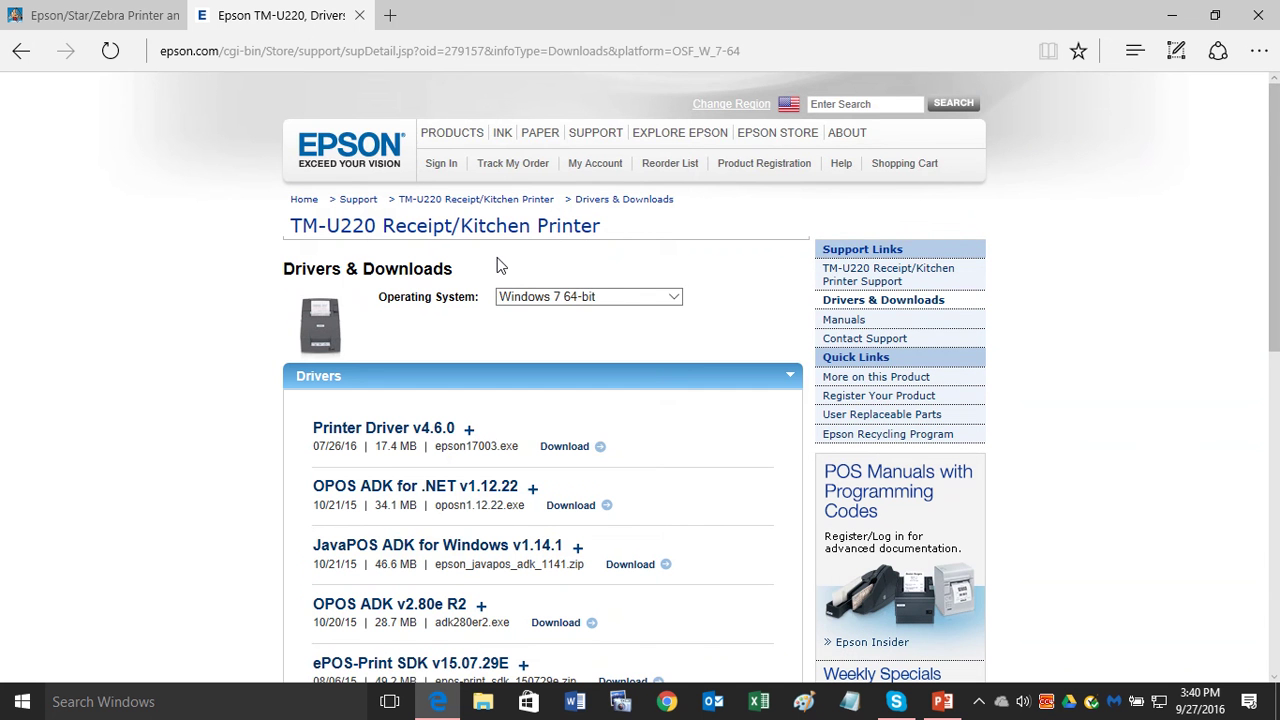
scroll(670, 285, "down", 2)
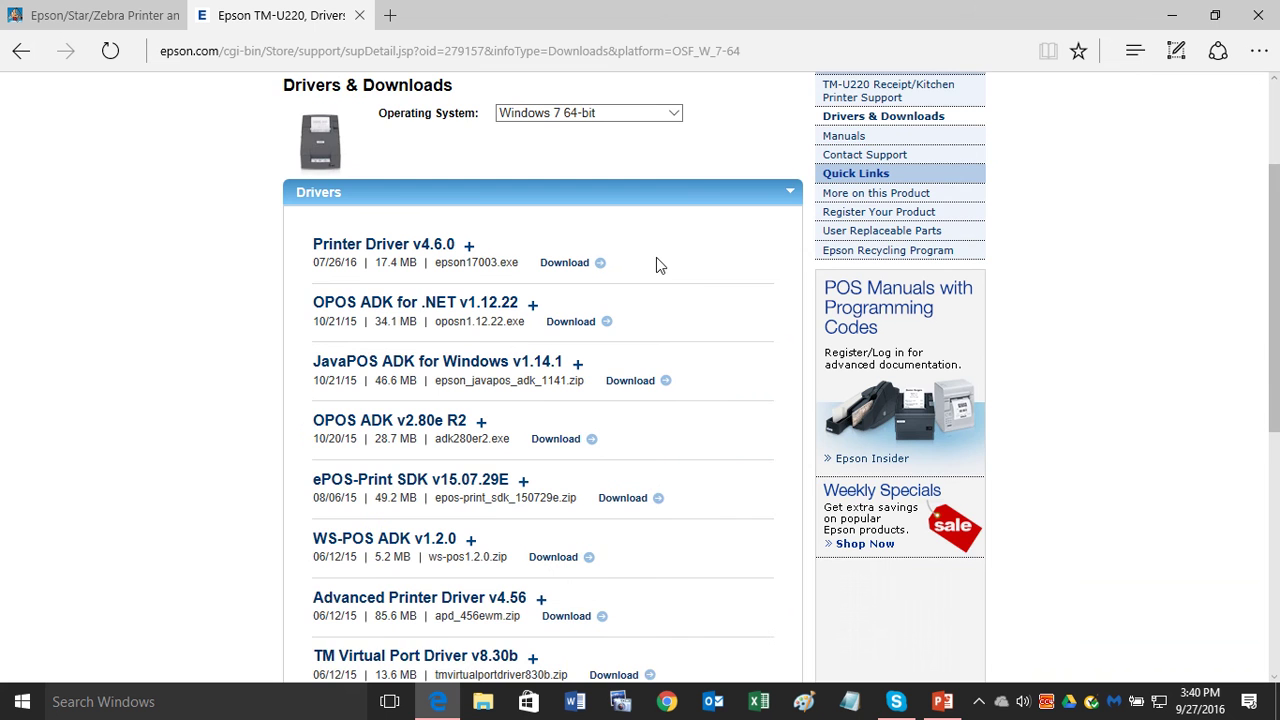
scroll(658, 264, "down", 1)
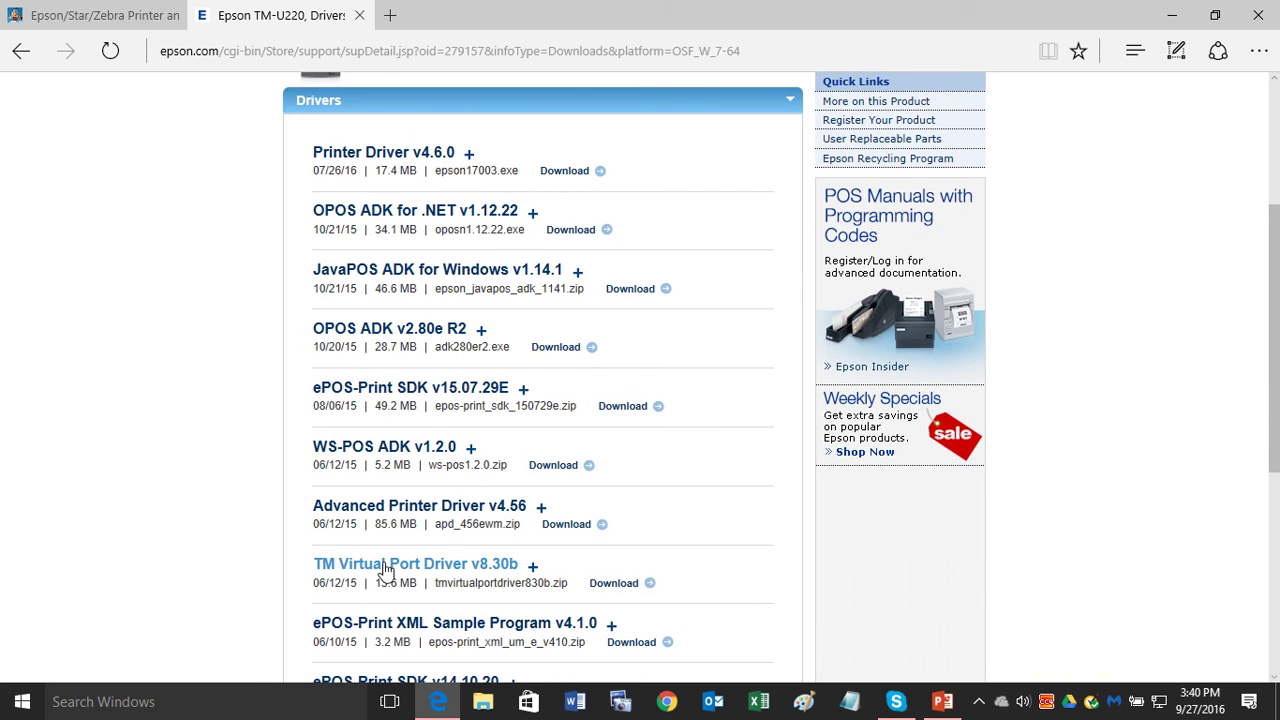
scroll(560, 530, "up", 3)
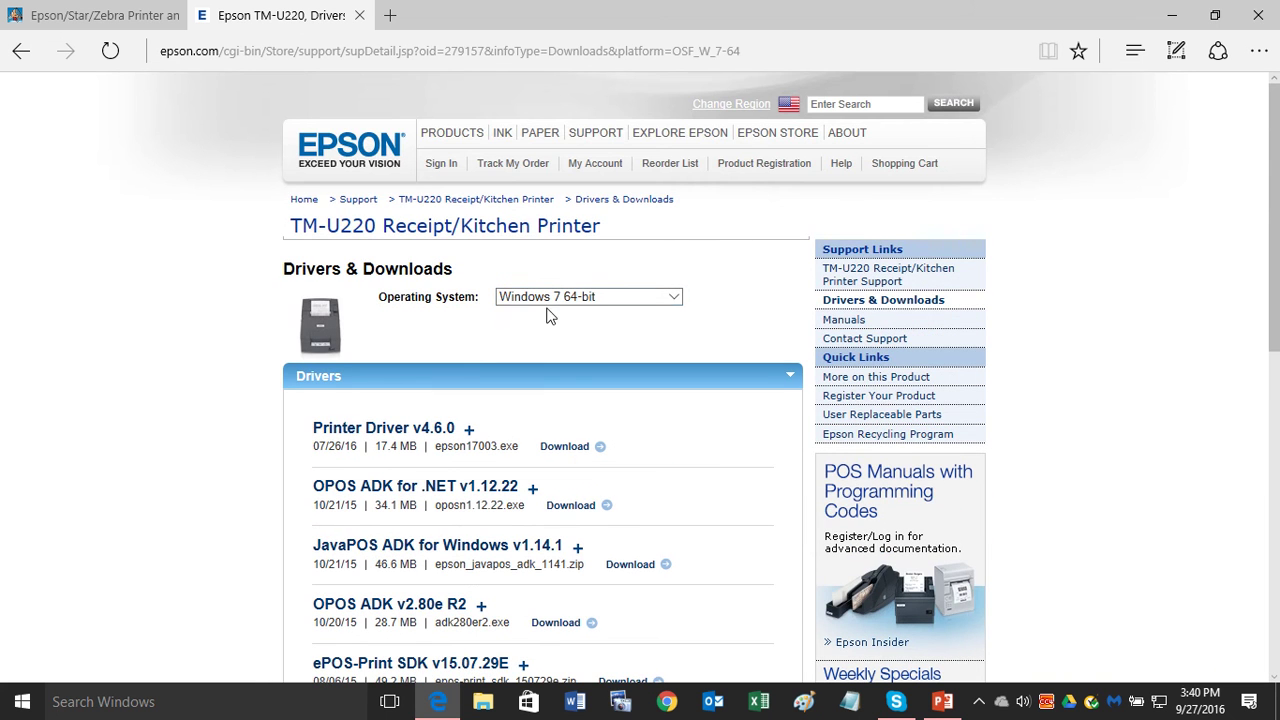
scroll(580, 396, "down", 2)
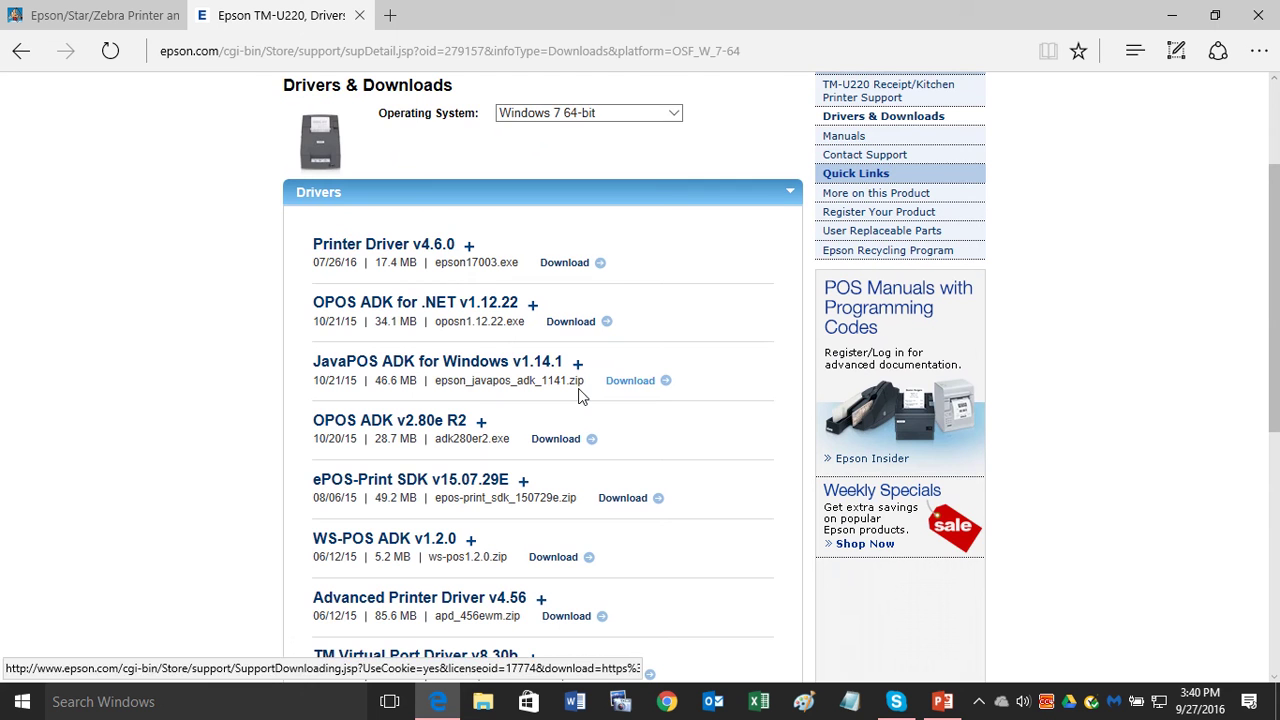
scroll(525, 465, "down", 1)
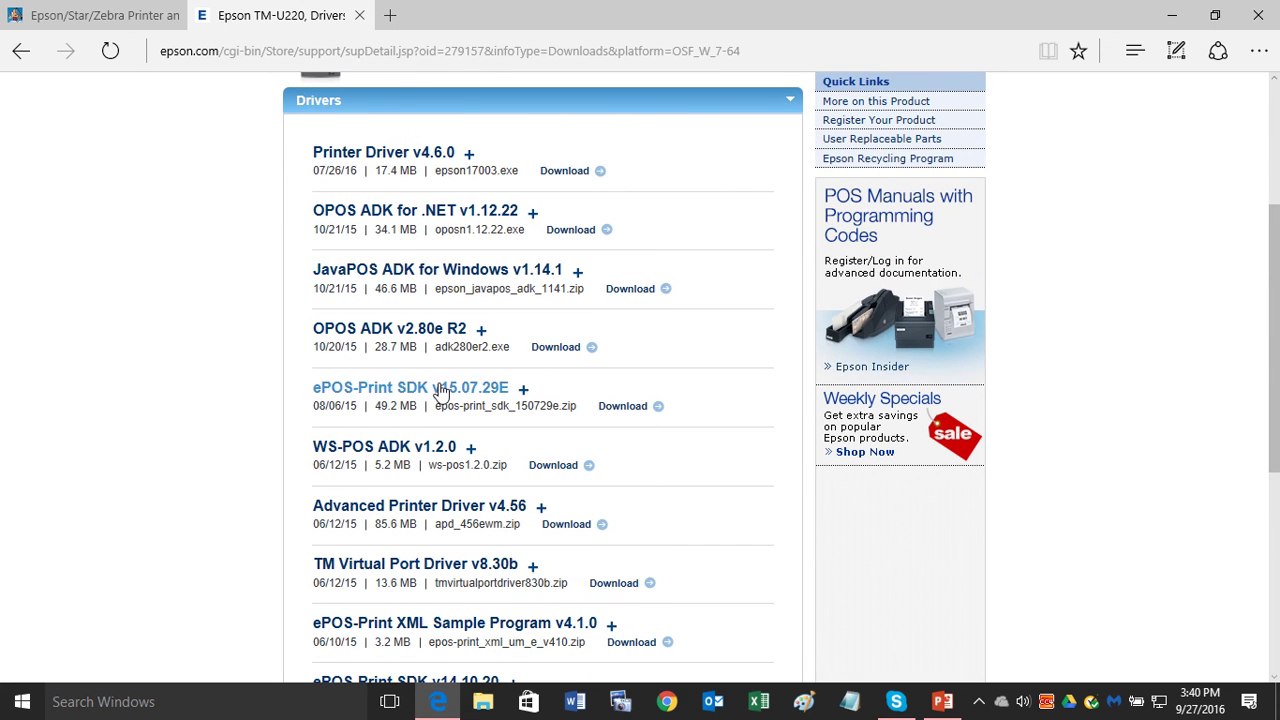
scroll(557, 451, "down", 1)
scroll(553, 451, "up", 2)
scroll(553, 451, "down", 2)
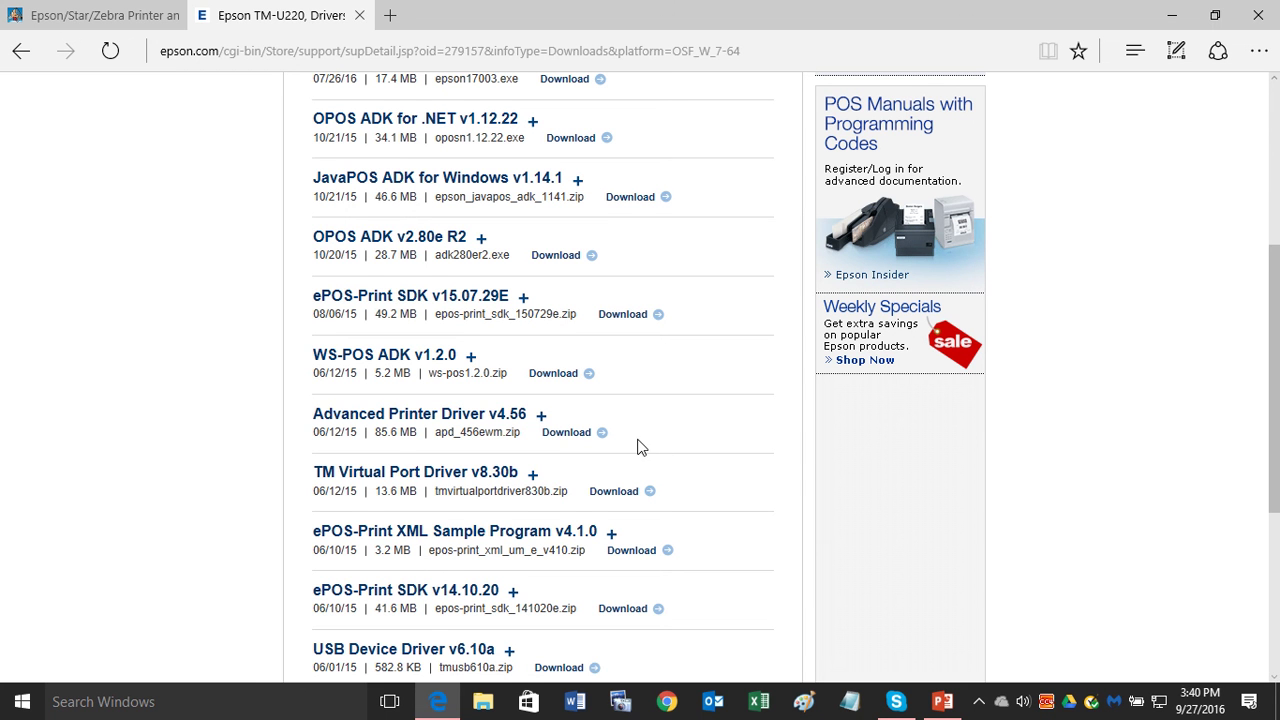
scroll(641, 447, "up", 1)
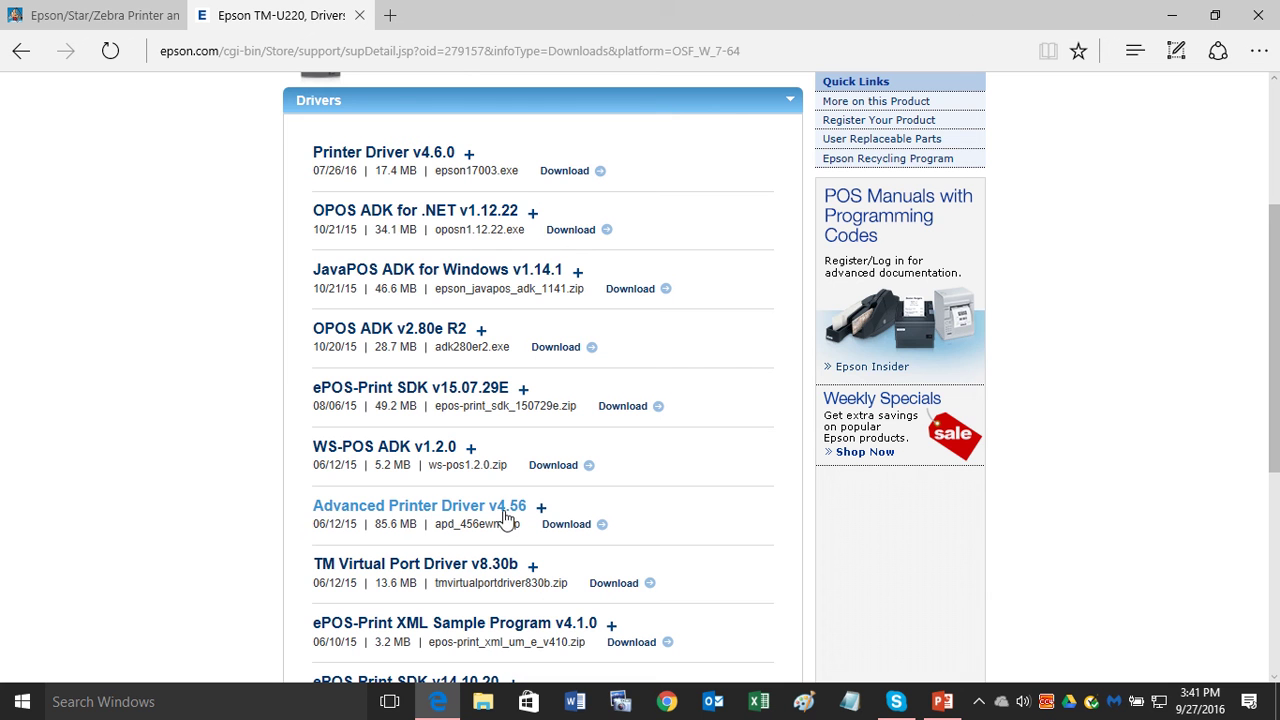
scroll(674, 477, "up", 3)
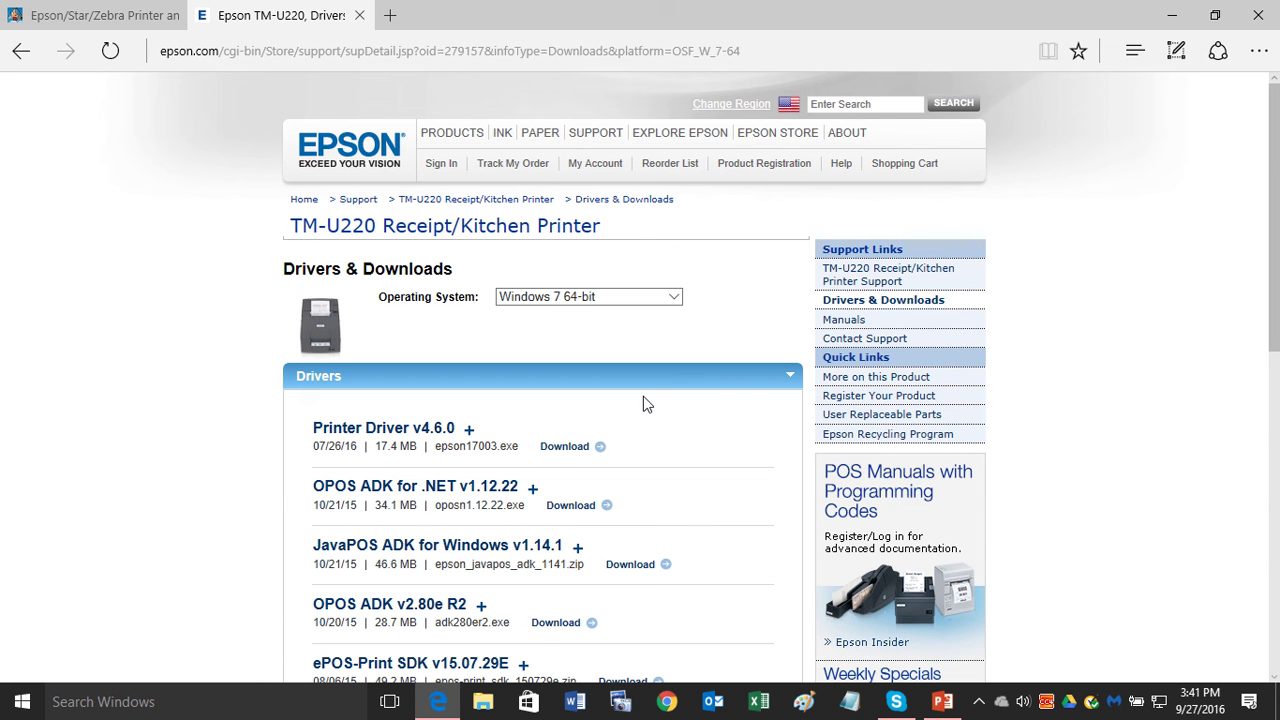
scroll(662, 394, "down", 2)
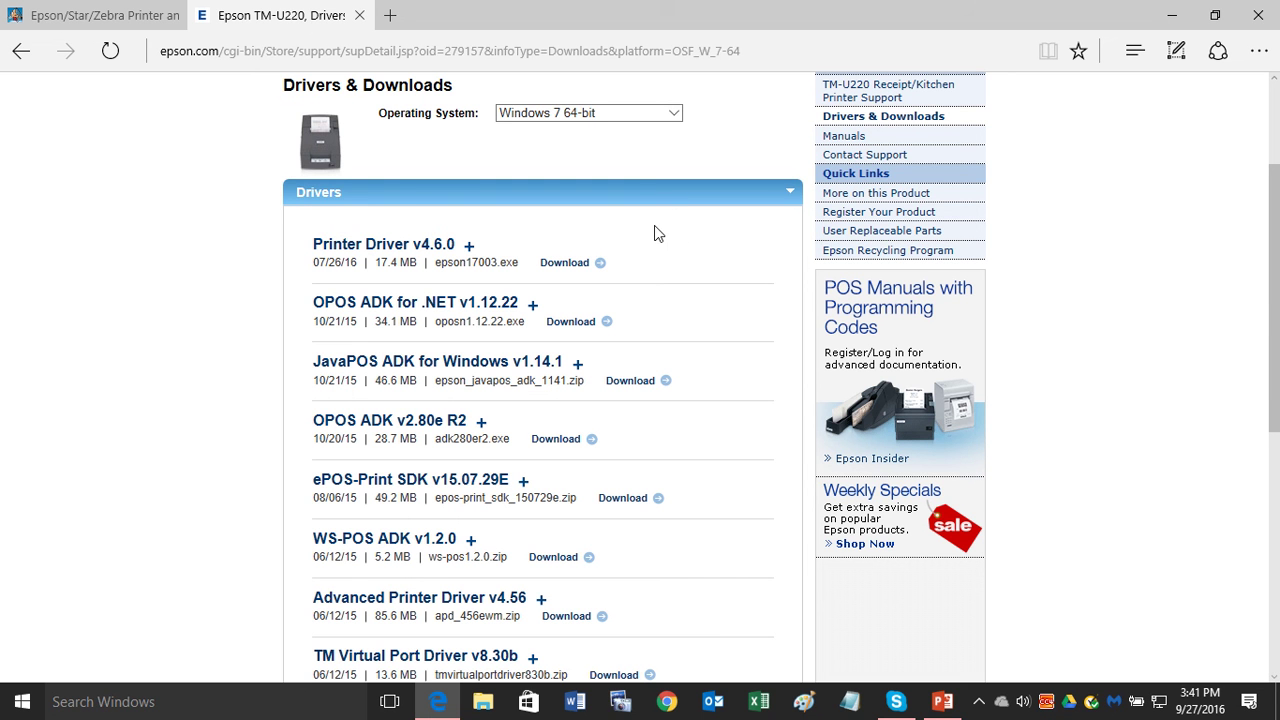
scroll(657, 230, "down", 3)
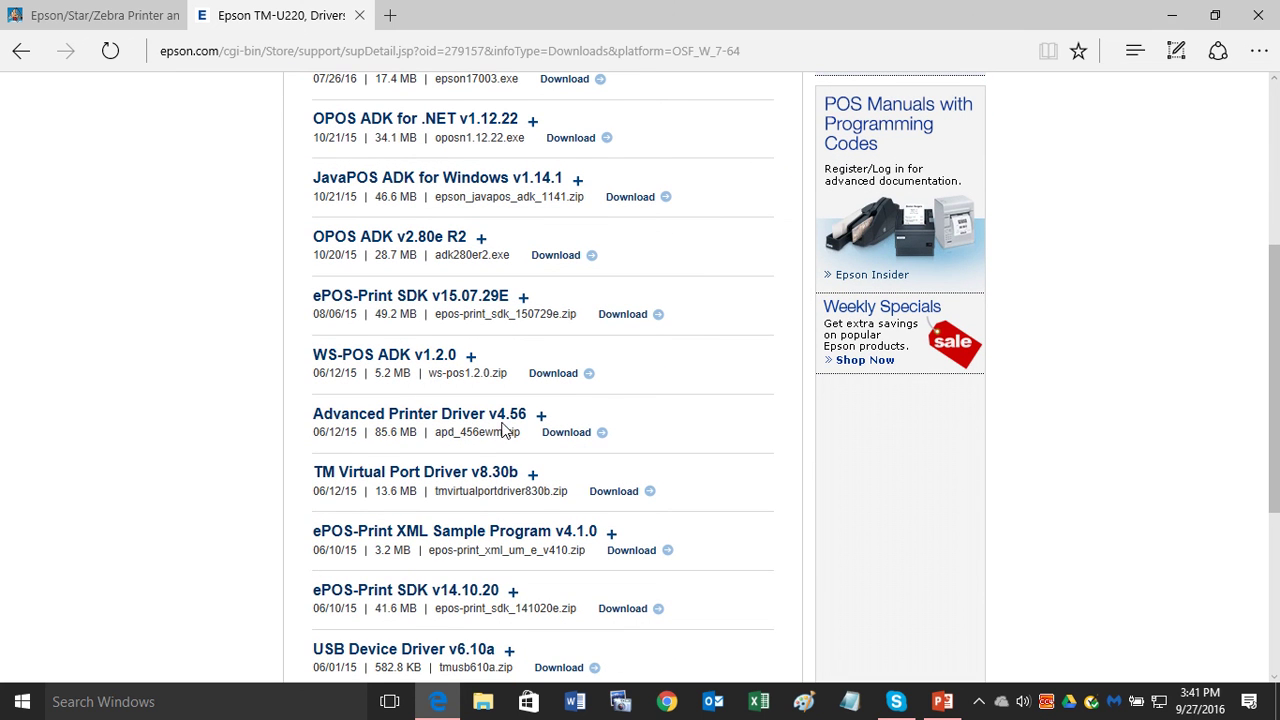
scroll(650, 398, "up", 6)
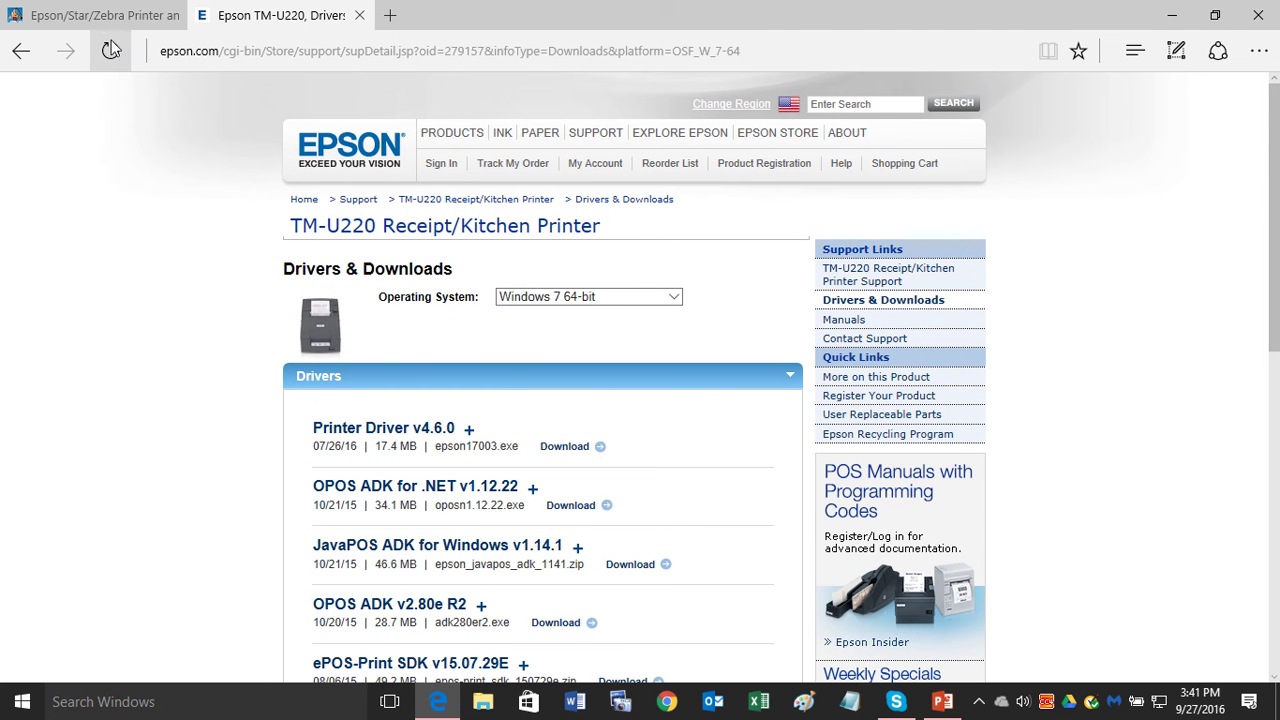
Step: Minimize the Edge window to reveal the POSCatch desktop wallpaper
left_click(1174, 21)
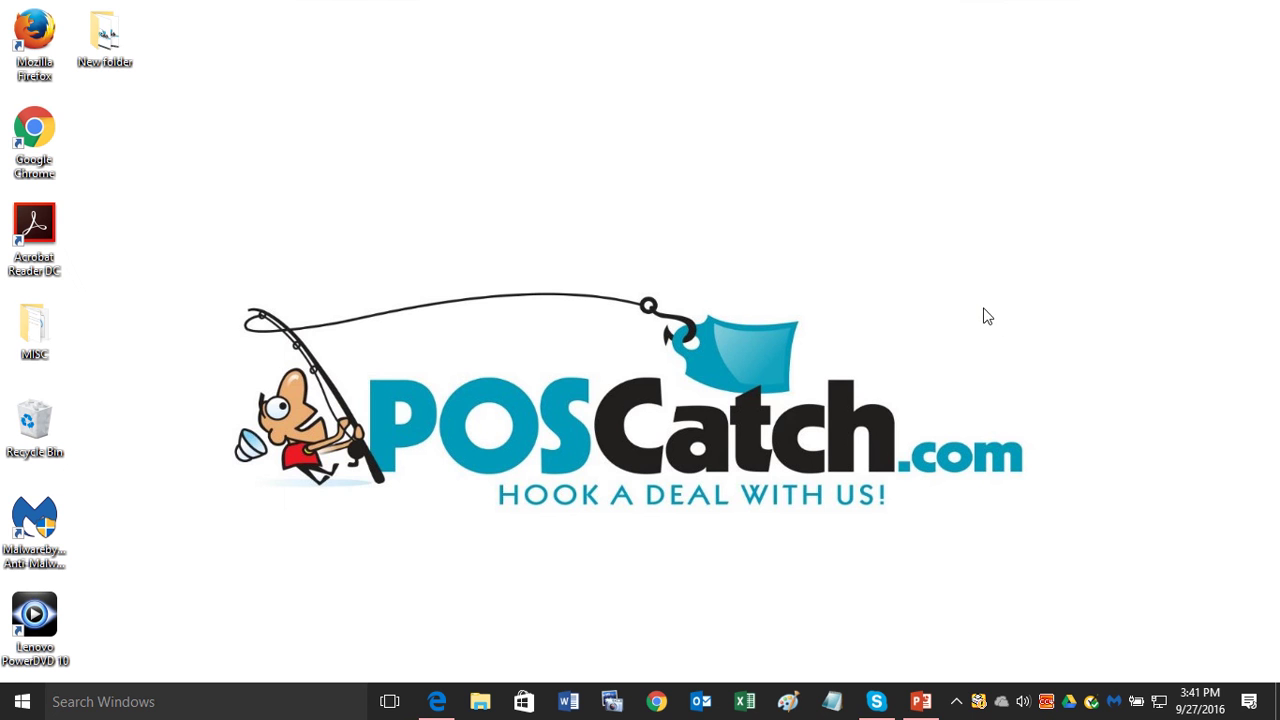